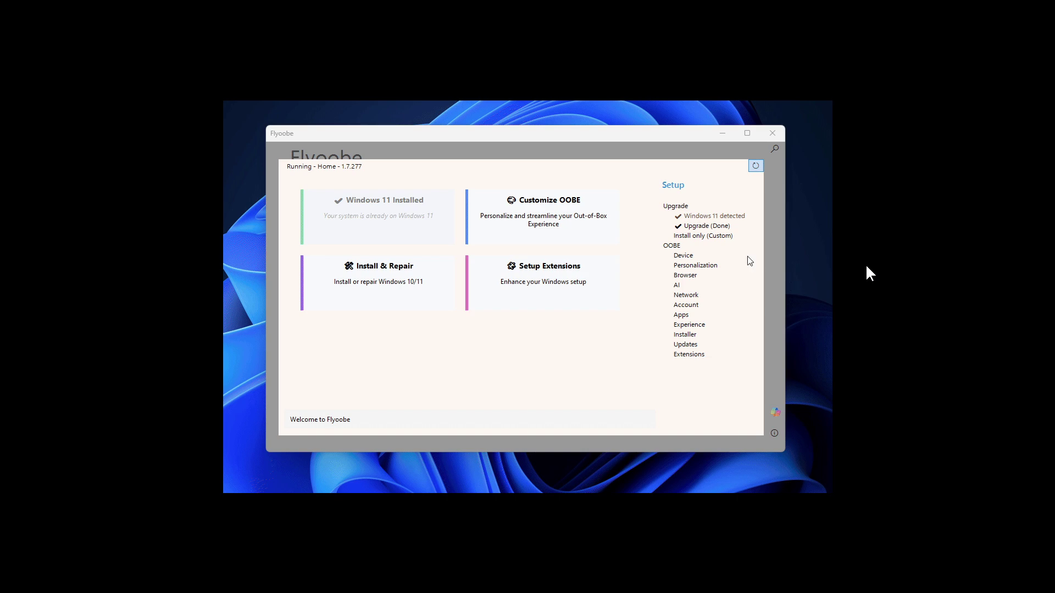
Step: Set the Install only (Custom) source to Backup installed drivers (choose folder)
click(715, 236)
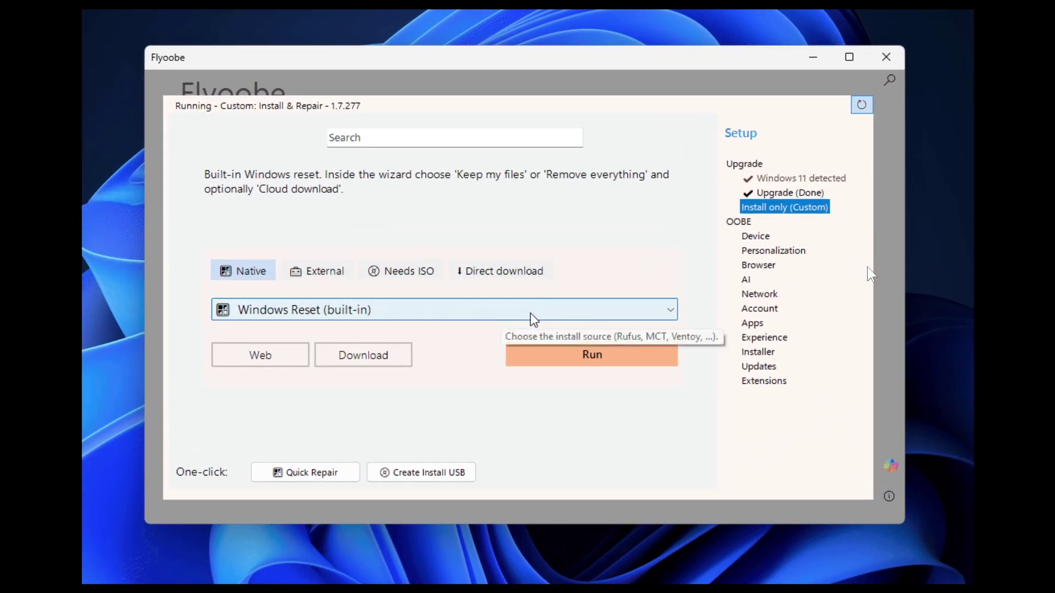
click(529, 307)
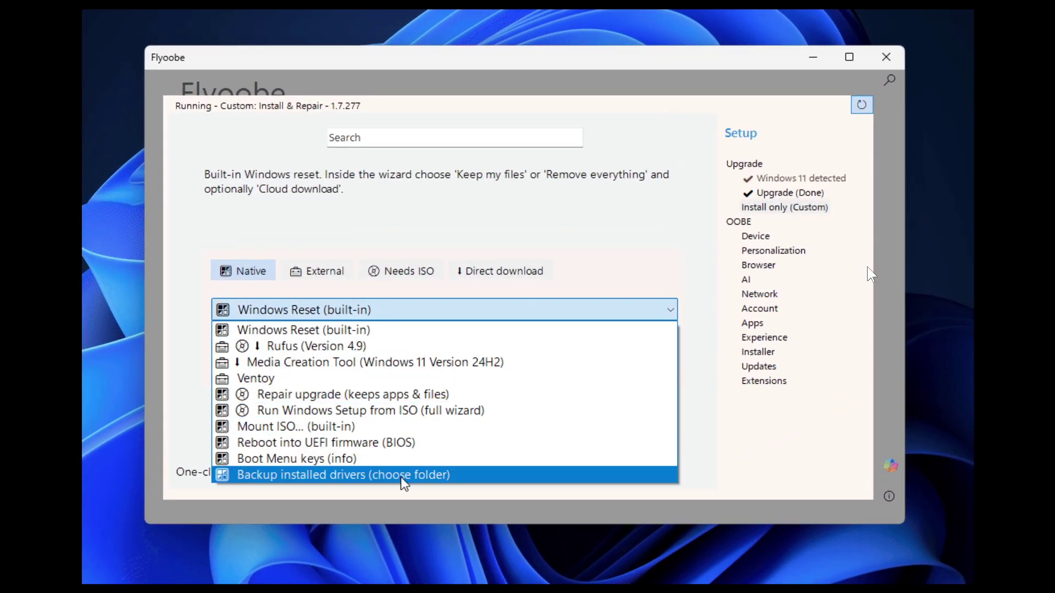
click(458, 476)
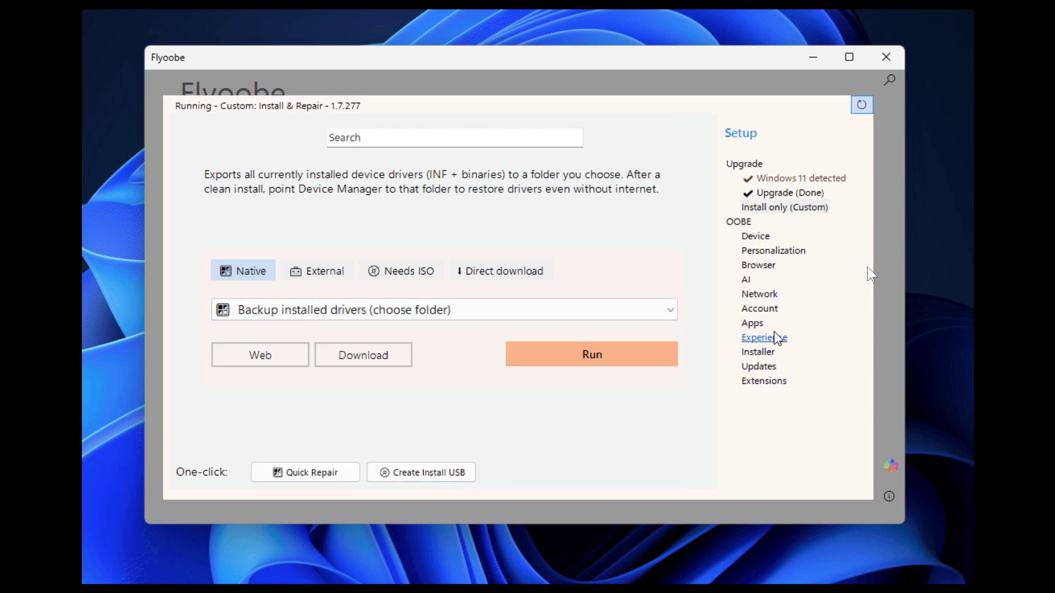
click(751, 283)
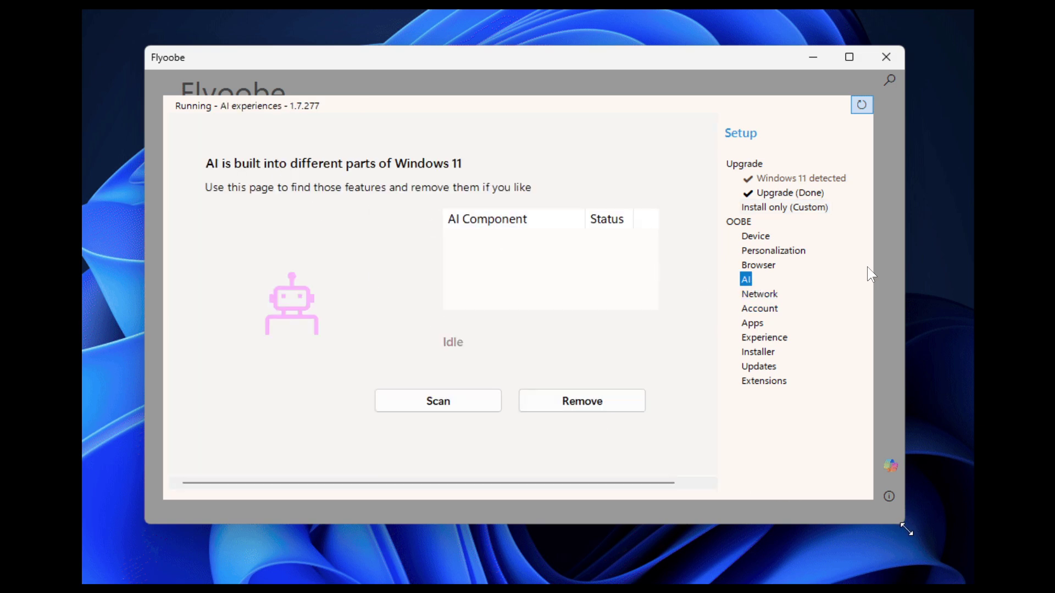
Step: Enlarge the window, scan for built-in AI components, and widen the Status column to read the results
drag(905, 524, 965, 581)
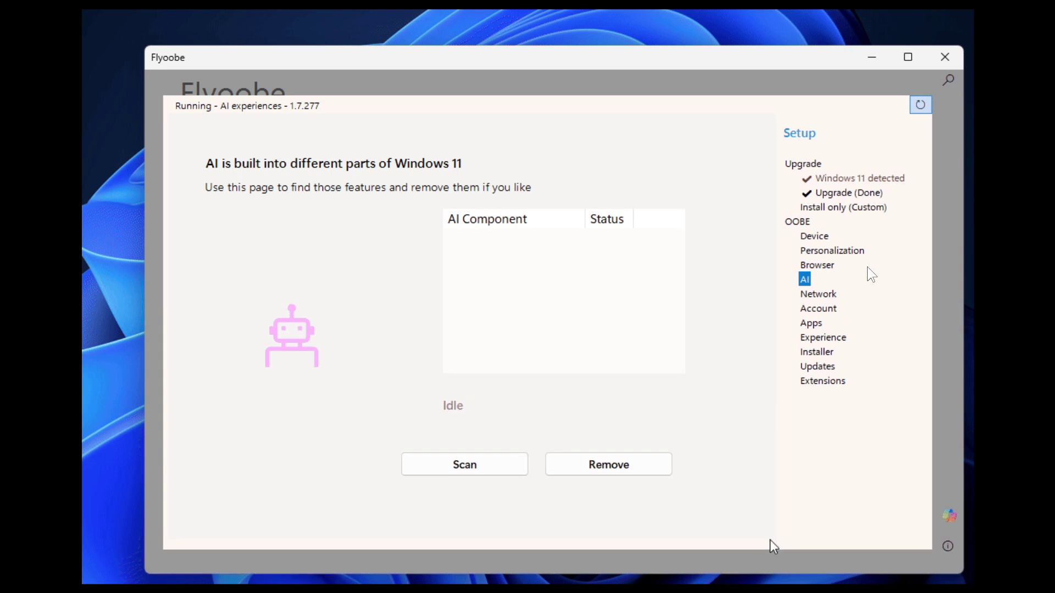
click(487, 469)
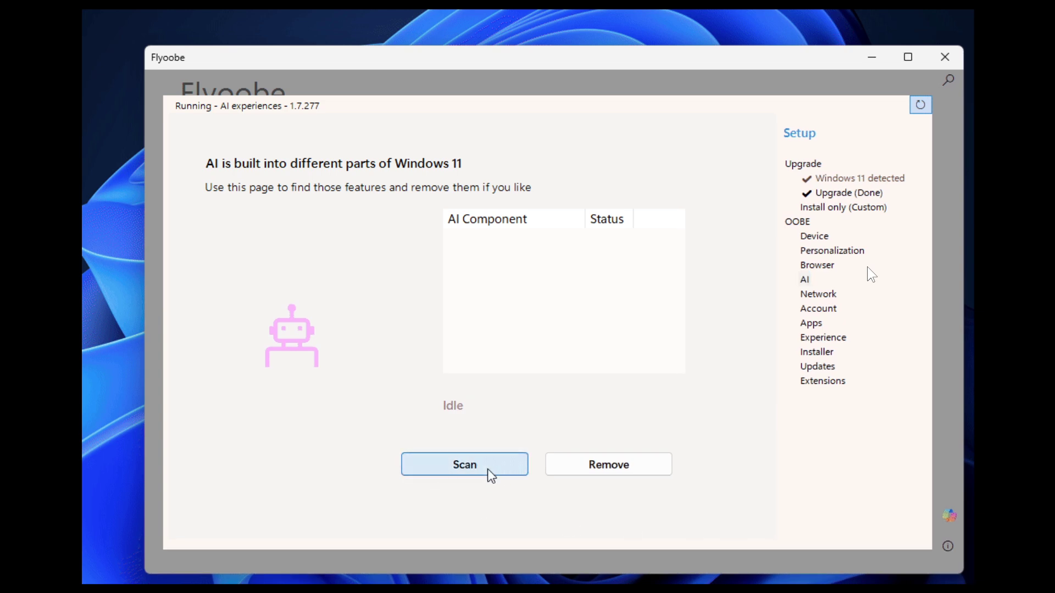
click(516, 238)
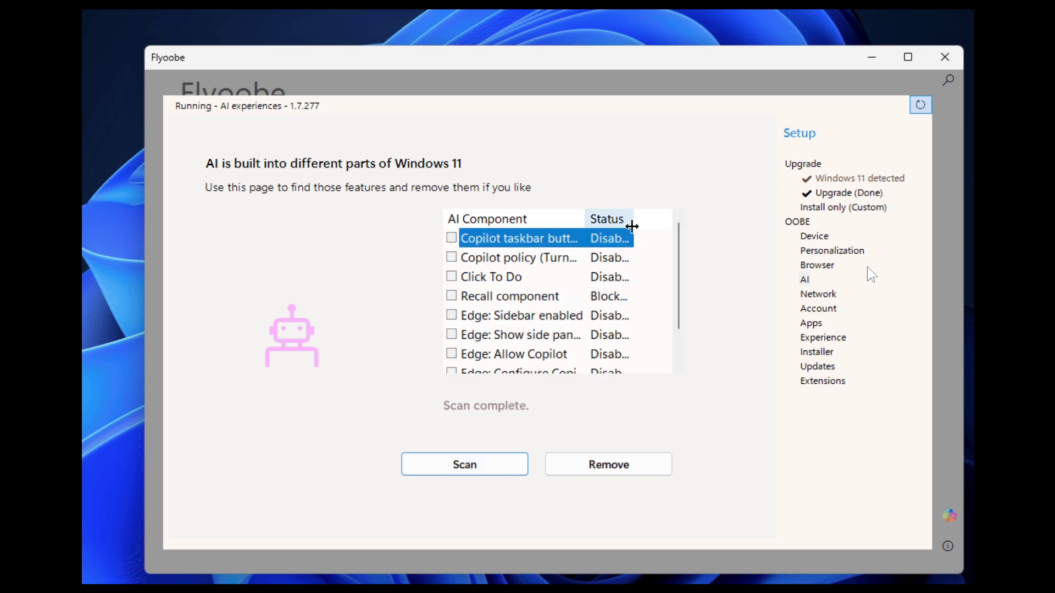
drag(633, 221, 680, 254)
scroll(680, 236, down, 1)
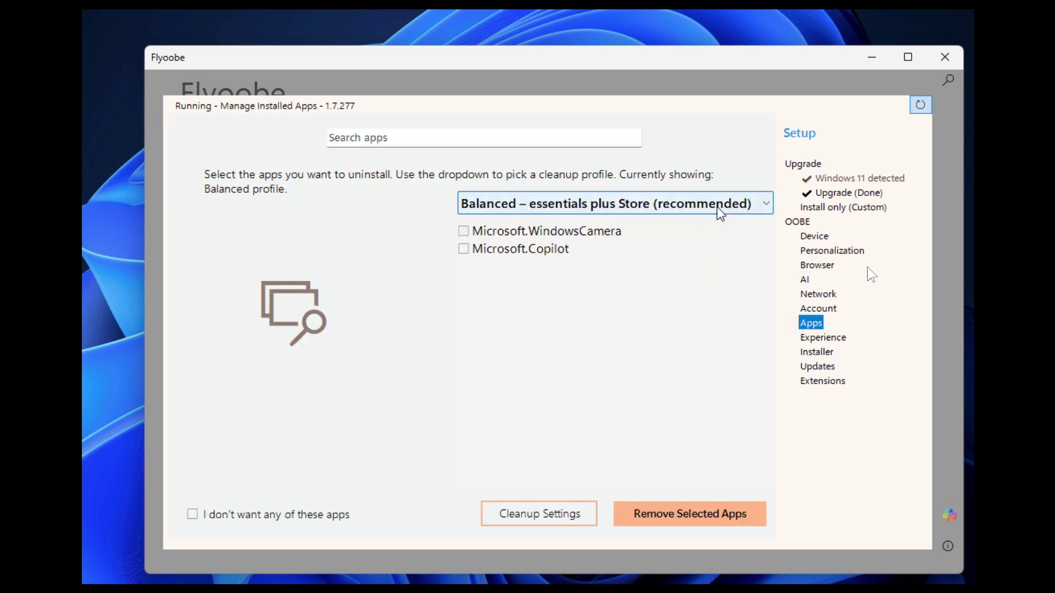
Step: Try the Minimal Windows and then the Full Microsoft Experience cleanup profiles
click(724, 204)
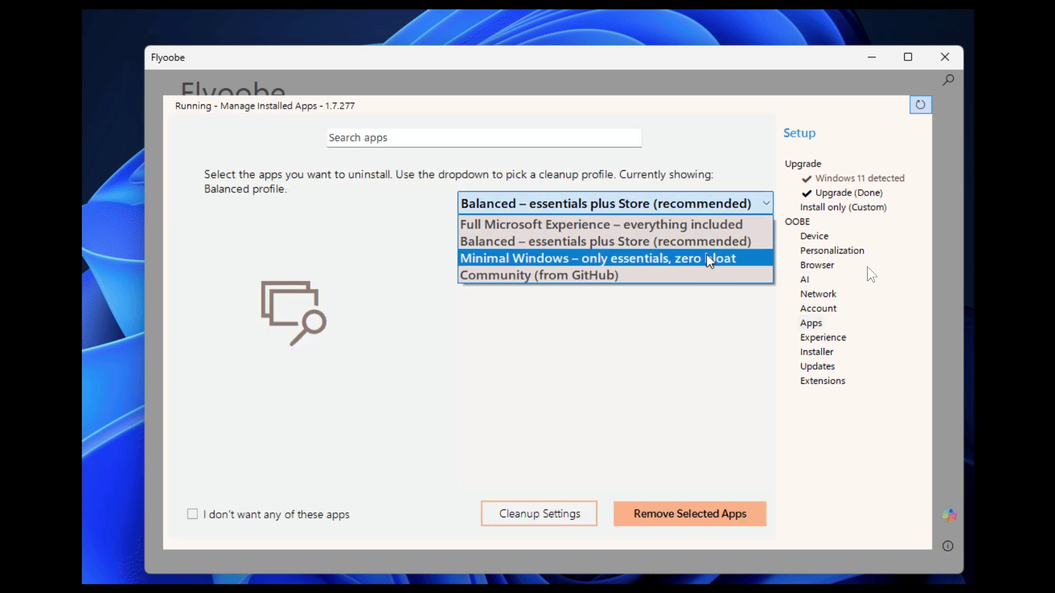
click(709, 258)
click(698, 206)
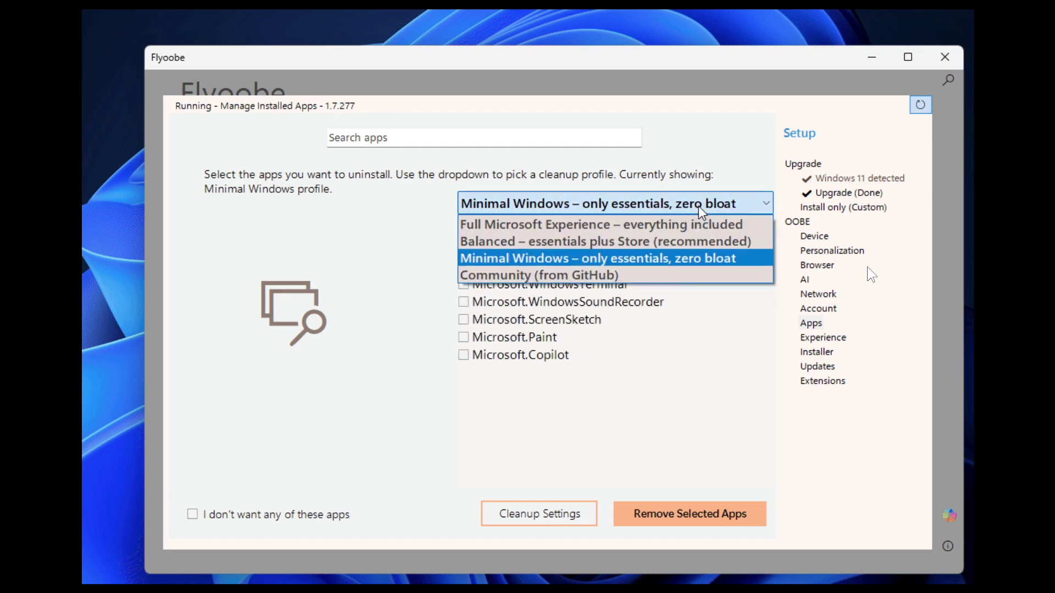
click(747, 227)
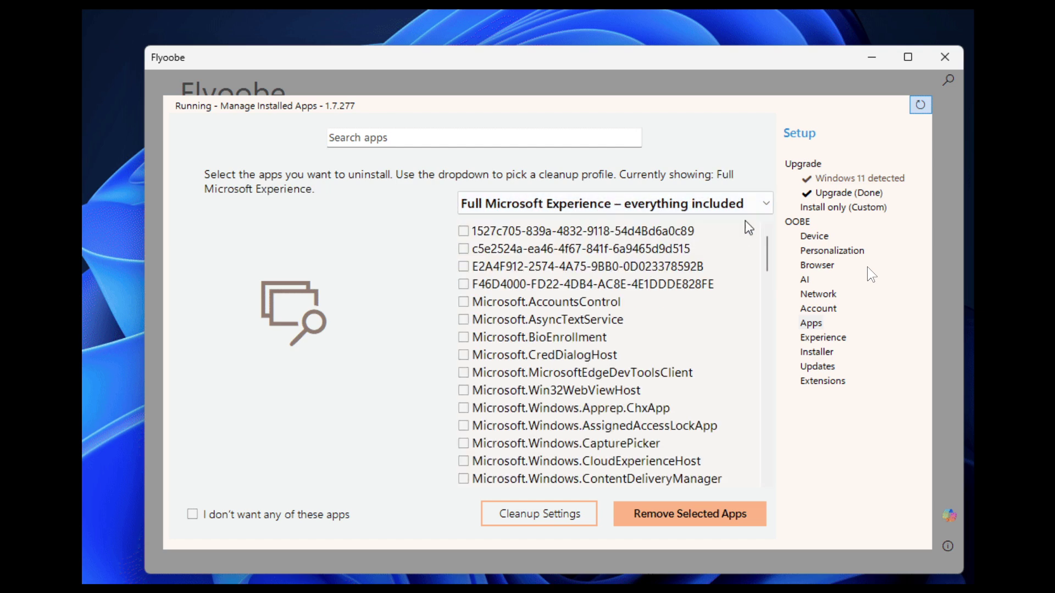
Step: Apply the Community (from GitHub) profile and check Microsoft.Copilot and Microsoft.WindowsSoundRecorder
click(736, 203)
click(643, 276)
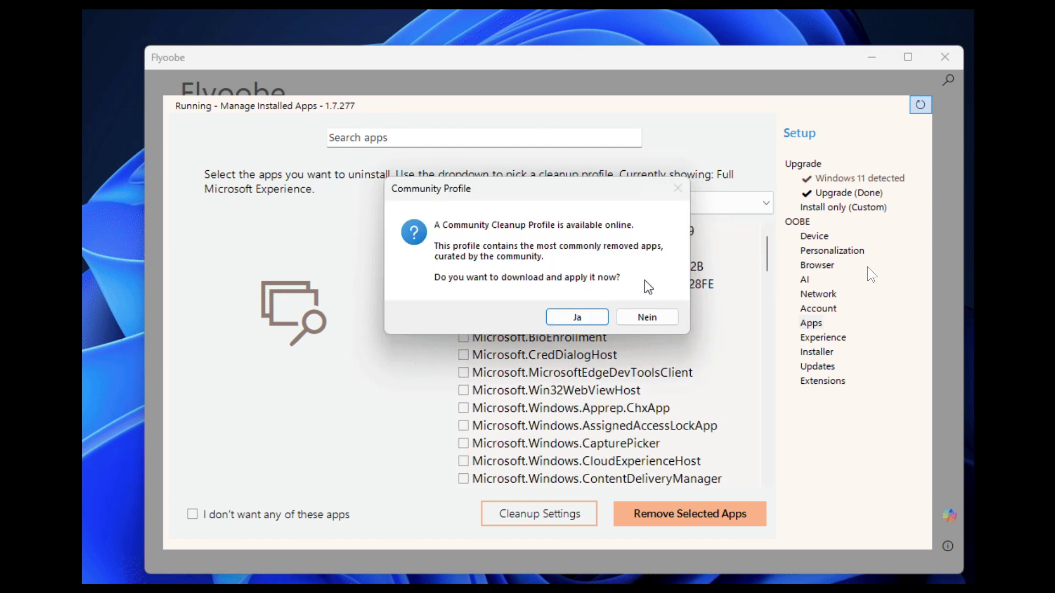
click(592, 319)
click(564, 251)
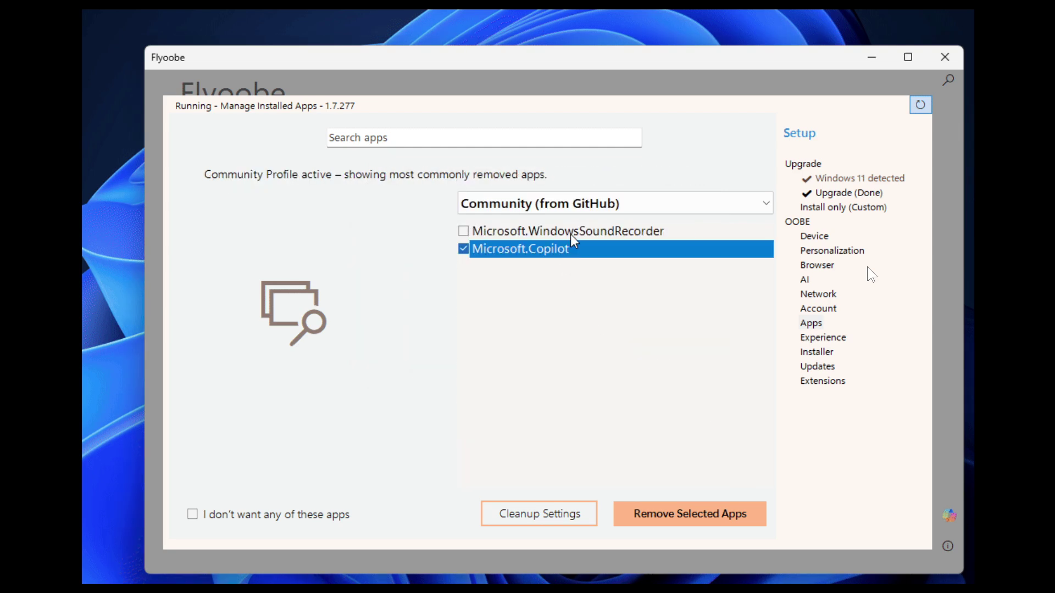
click(574, 230)
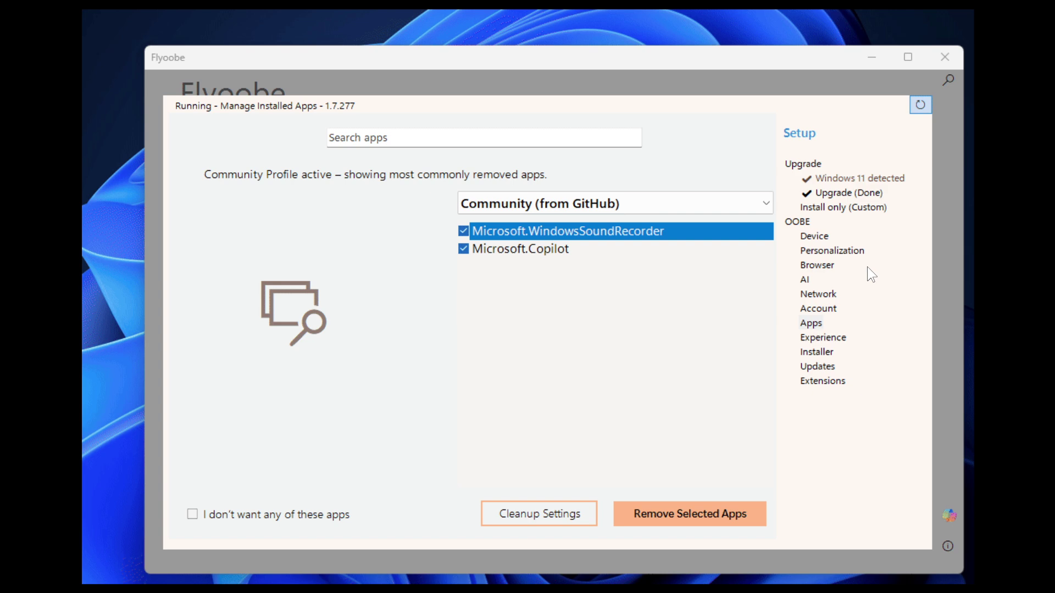
Step: On the Install only (Custom) page, choose Backup installed drivers (choose folder) as the source
click(799, 210)
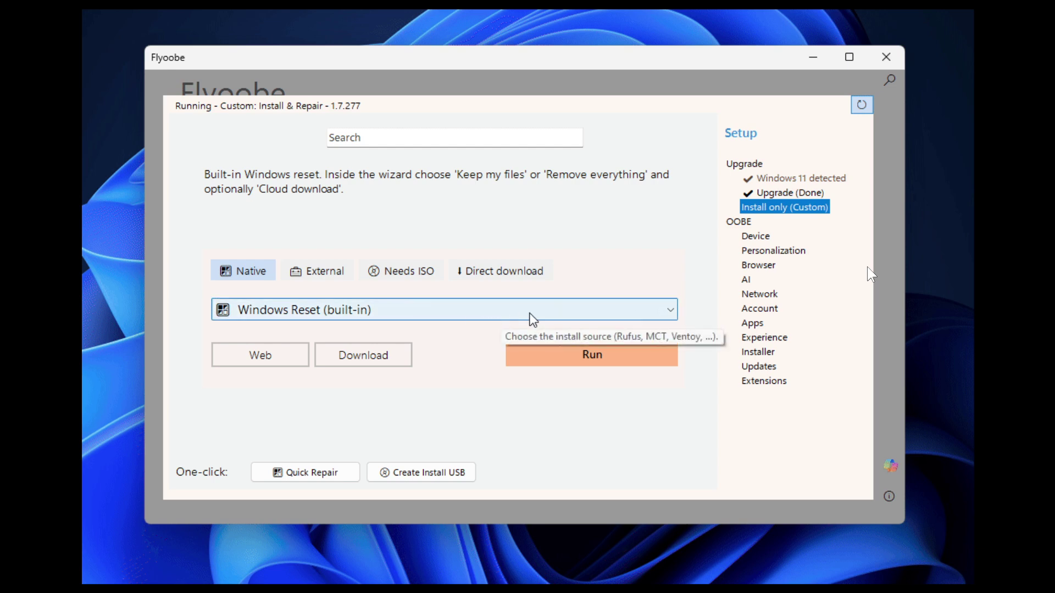
click(495, 318)
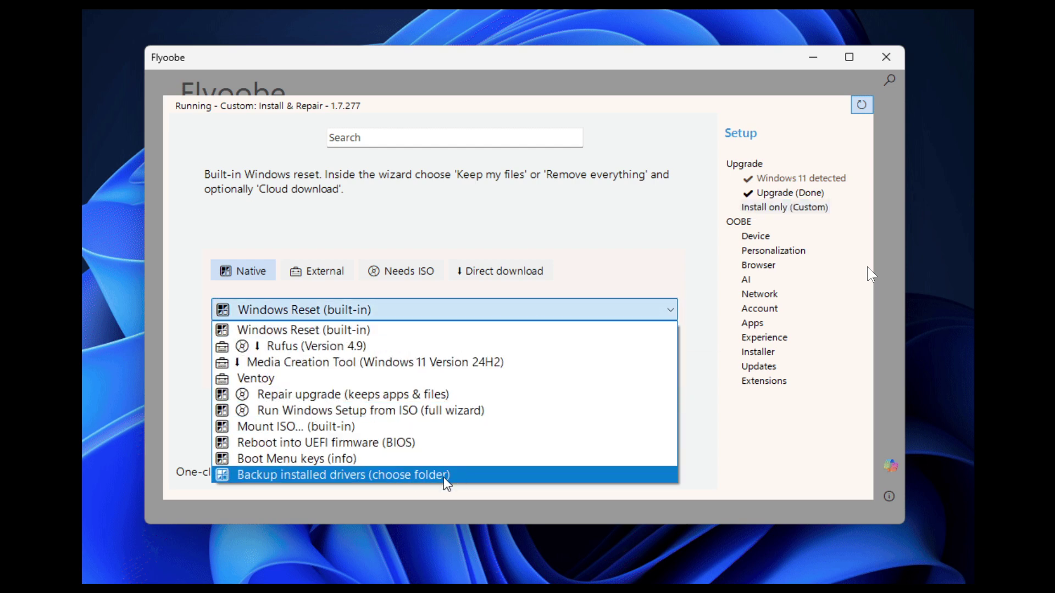
click(460, 477)
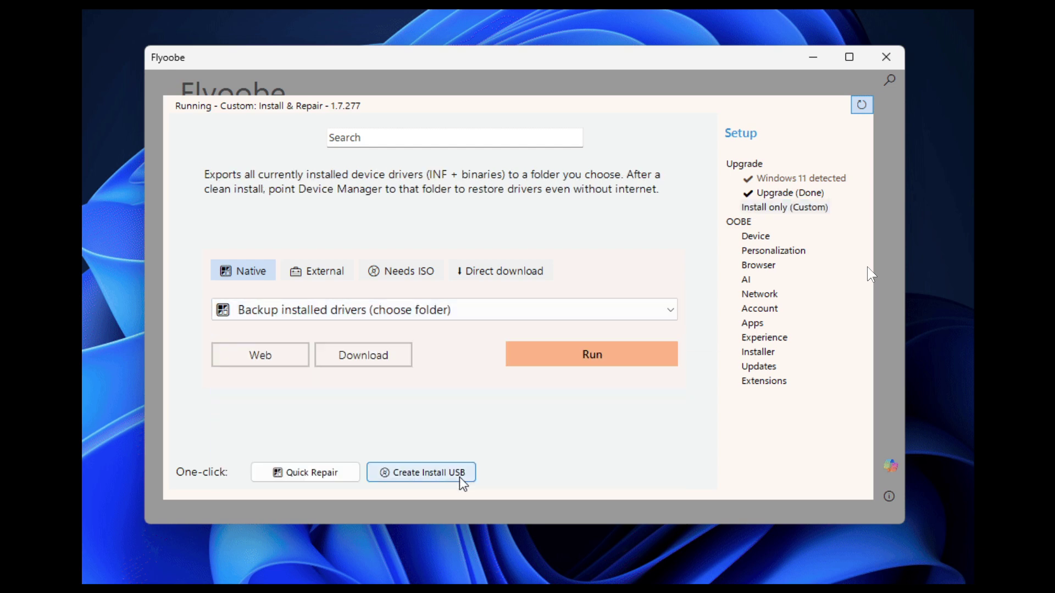
Step: On the enlarged AI page, scan and widen Status to show Recall Blocked, Copilot Appx Installed
click(747, 280)
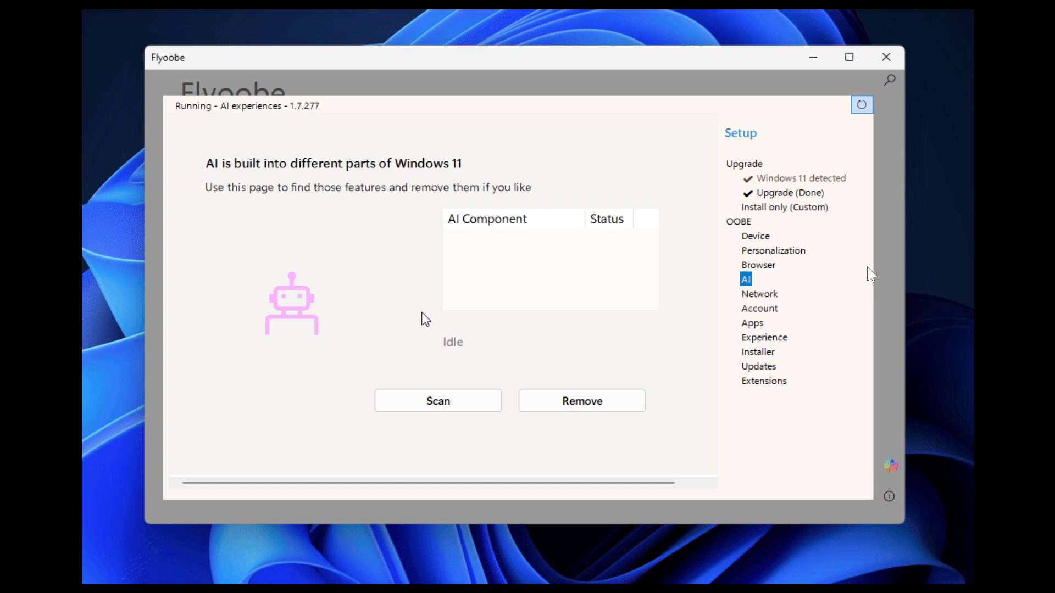
drag(904, 523, 965, 582)
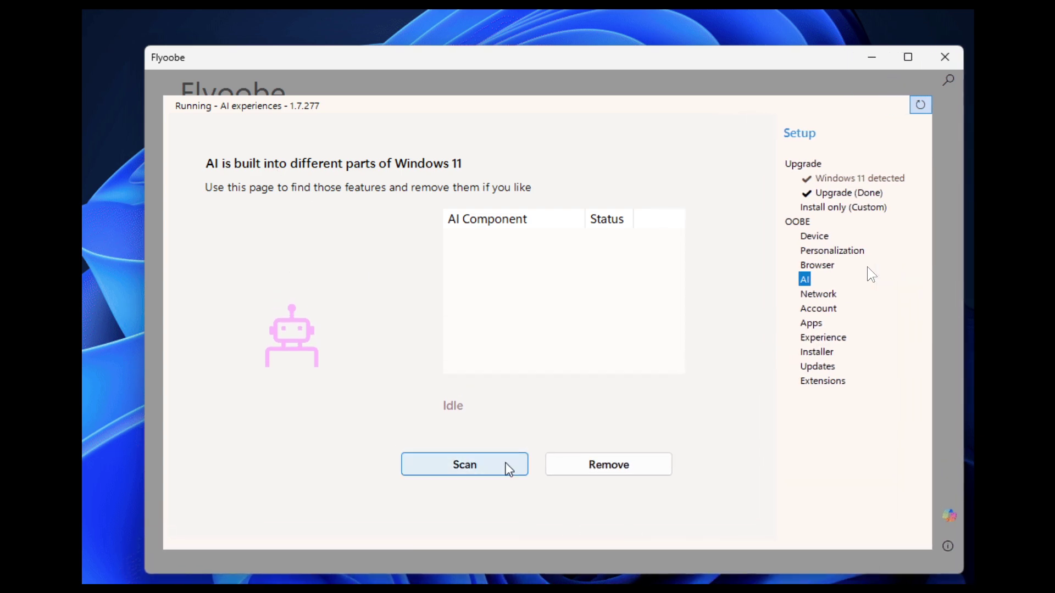
click(479, 464)
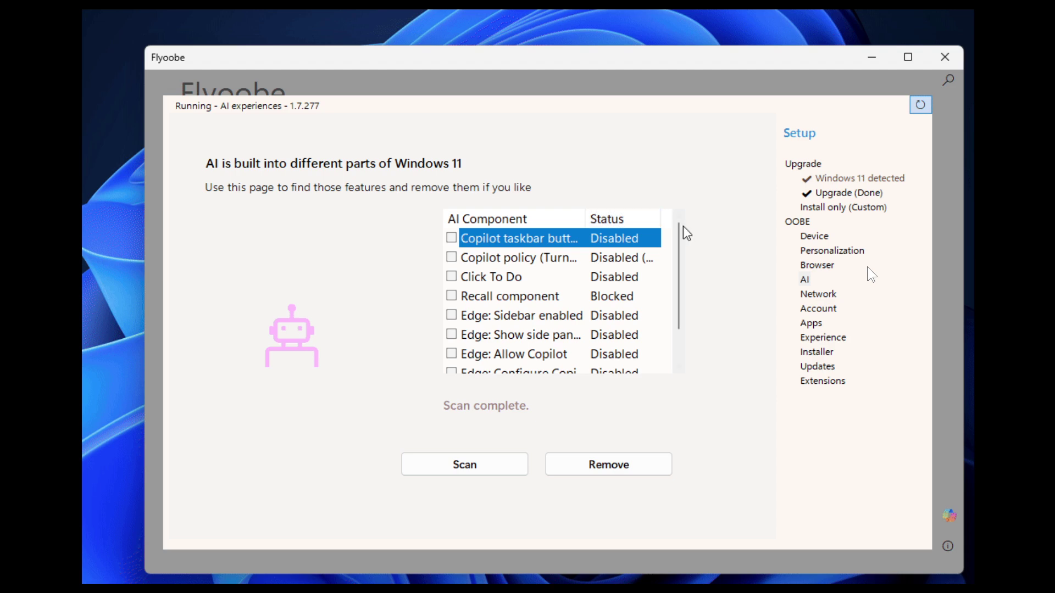
drag(662, 217, 692, 257)
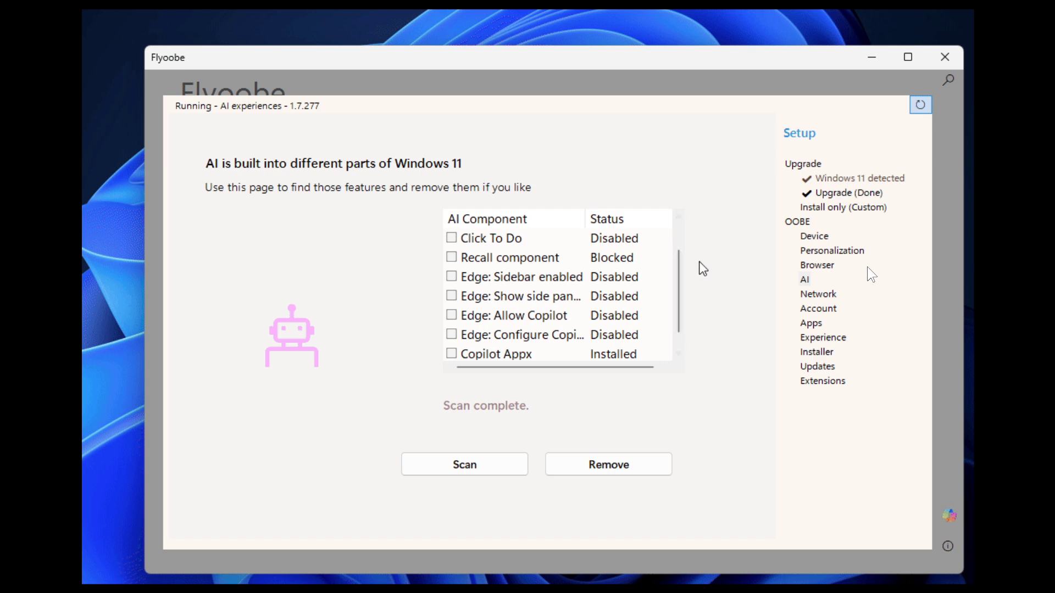
Step: On the Apps page, load the Minimal Windows profile, then switch to Full Microsoft Experience
click(800, 326)
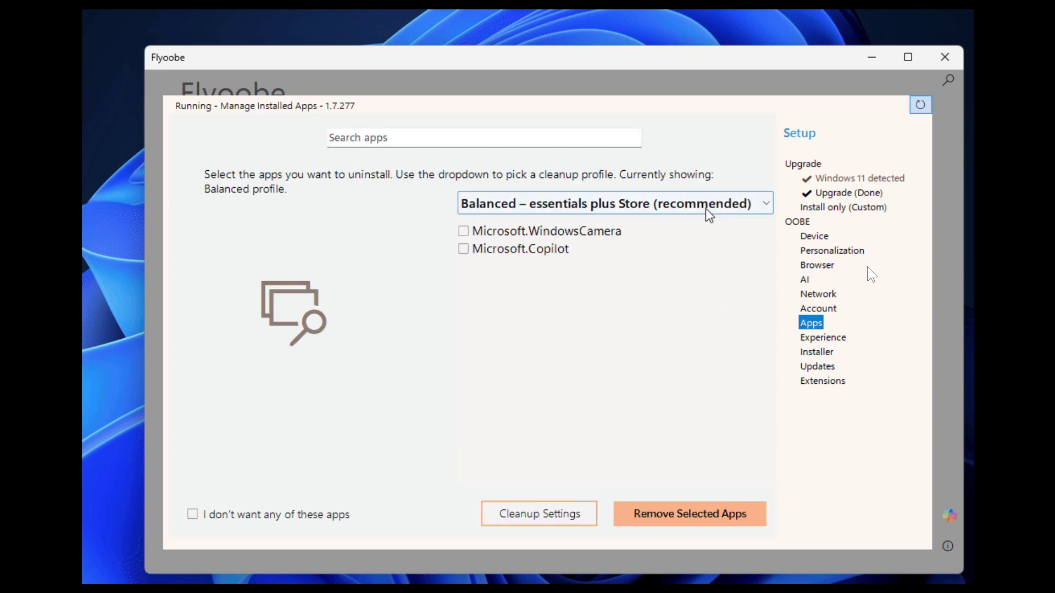
click(723, 204)
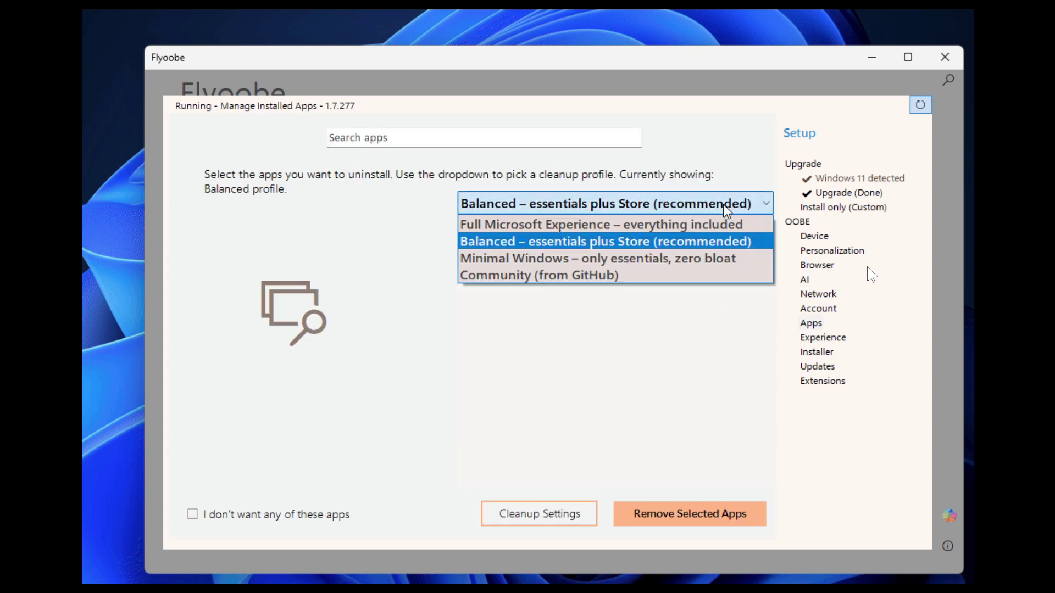
click(707, 257)
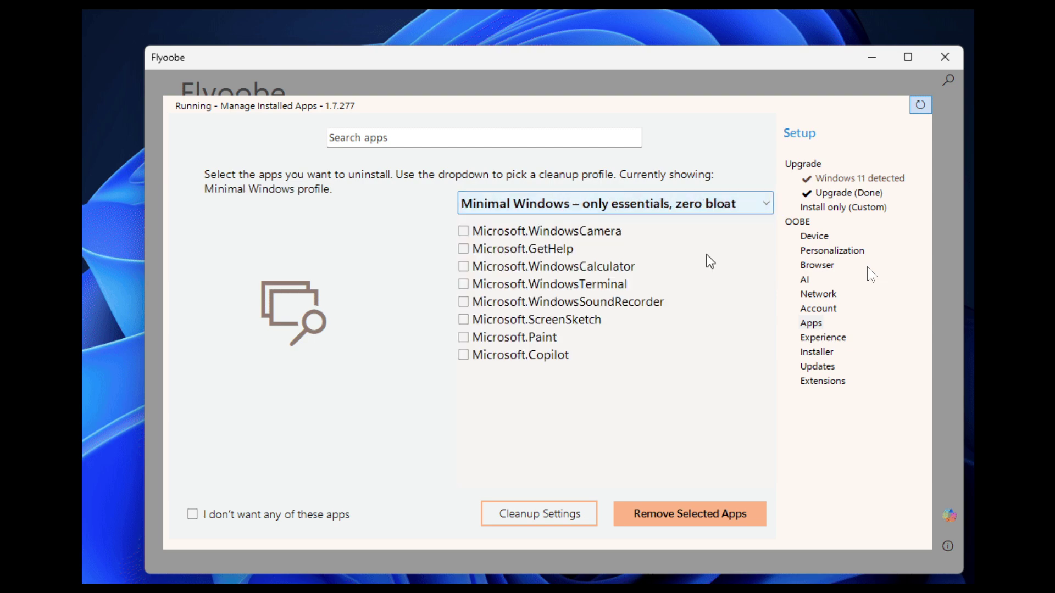
click(698, 206)
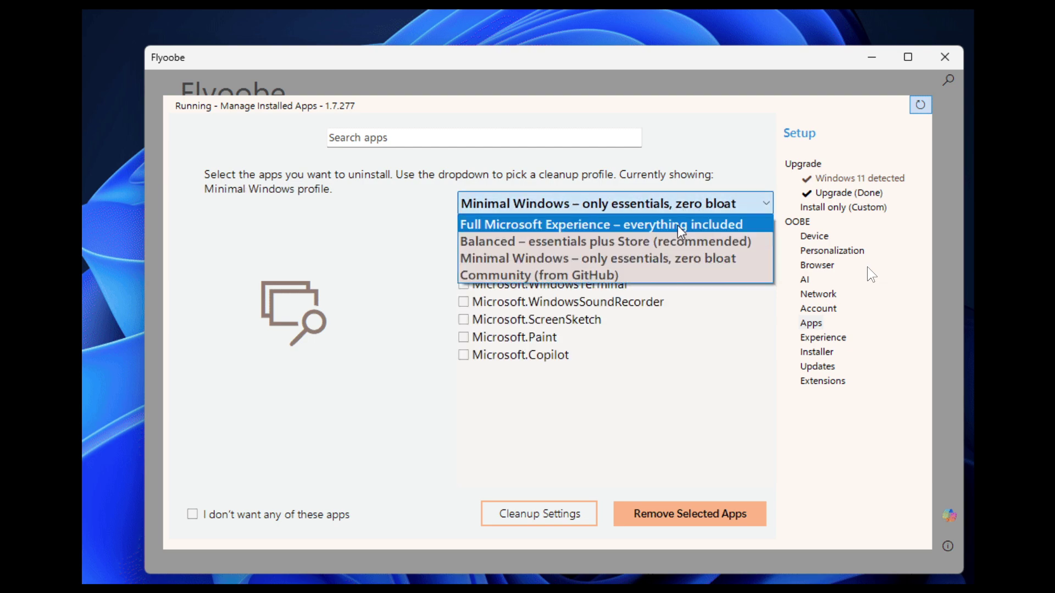
click(747, 229)
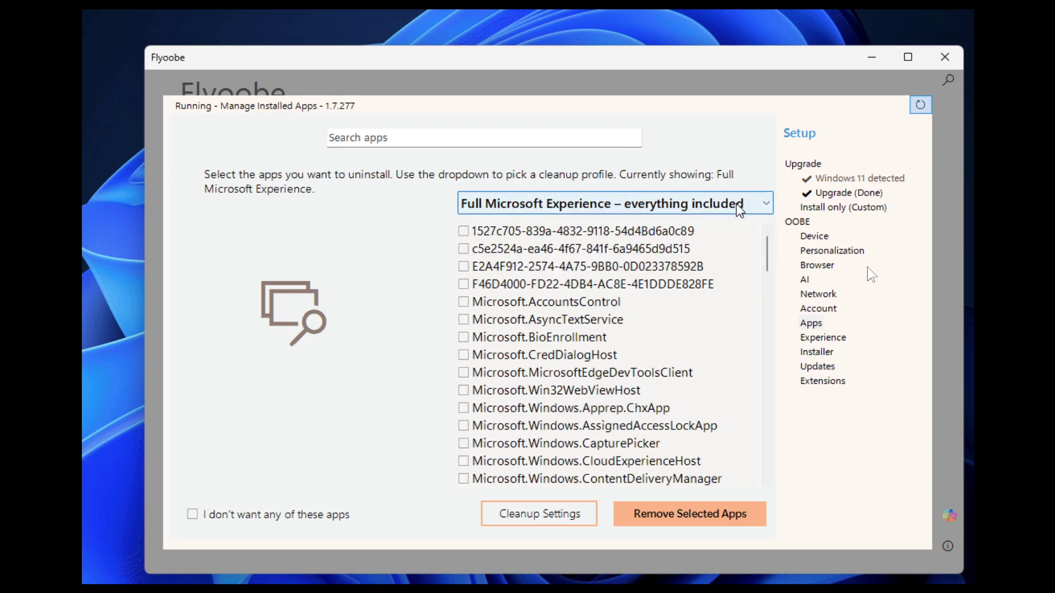
click(737, 205)
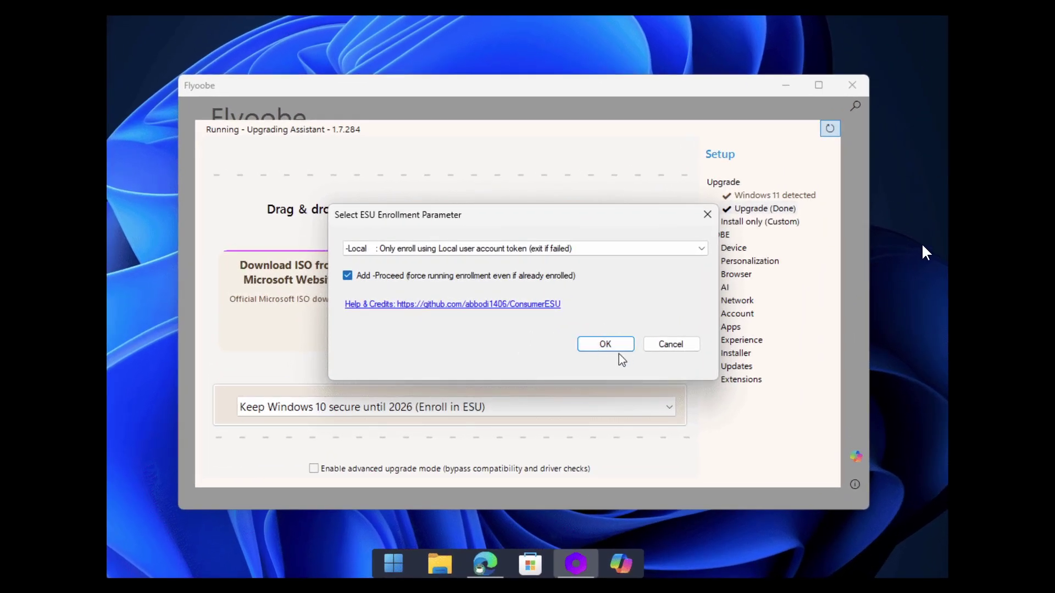
Step: Cancel the ESU dialog and run Analyze on the AI page to list enabled AI features
click(672, 346)
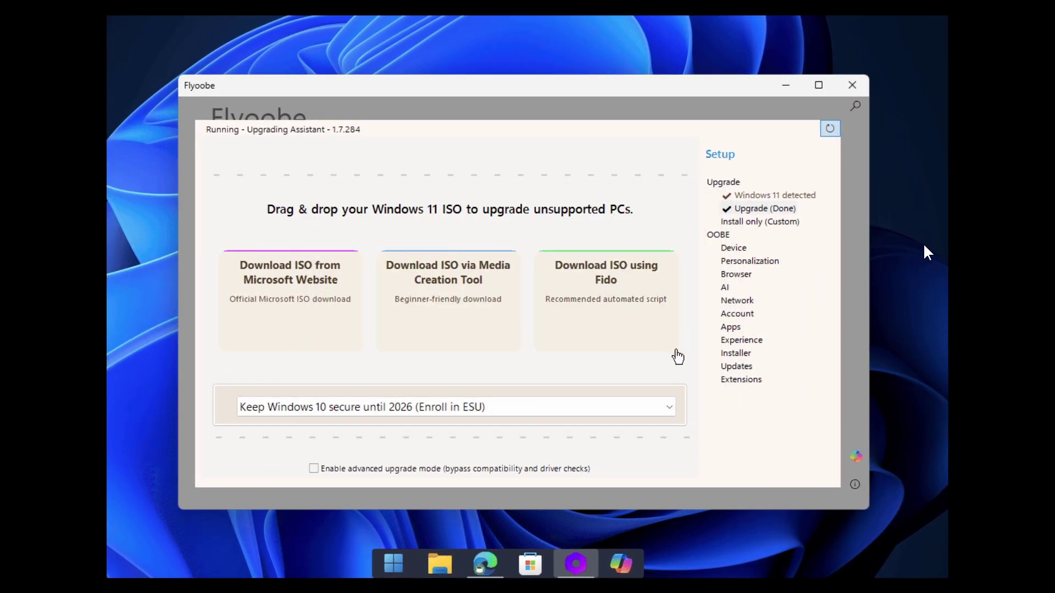
click(725, 289)
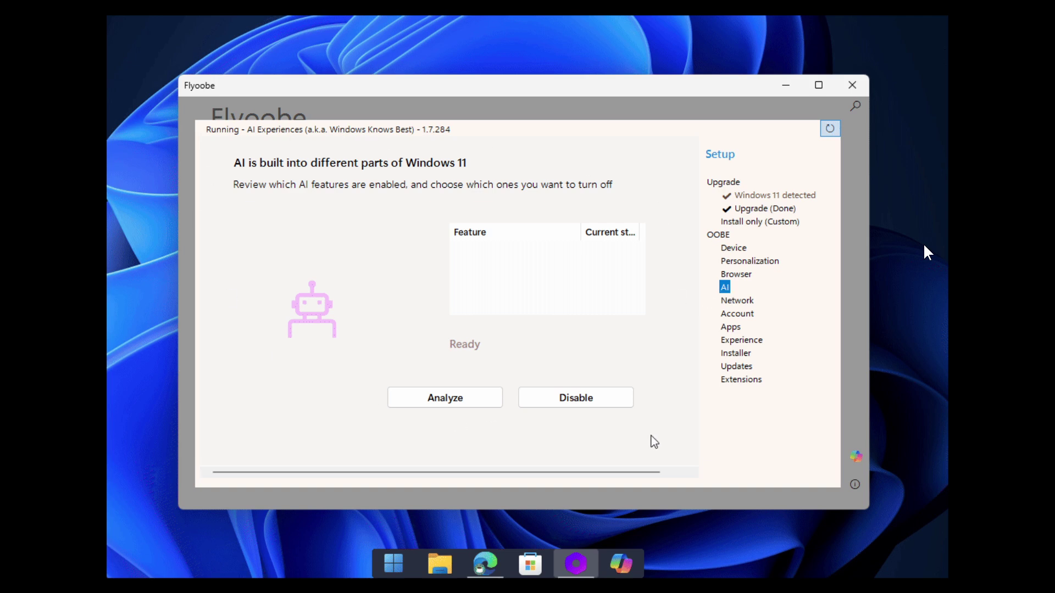
click(442, 405)
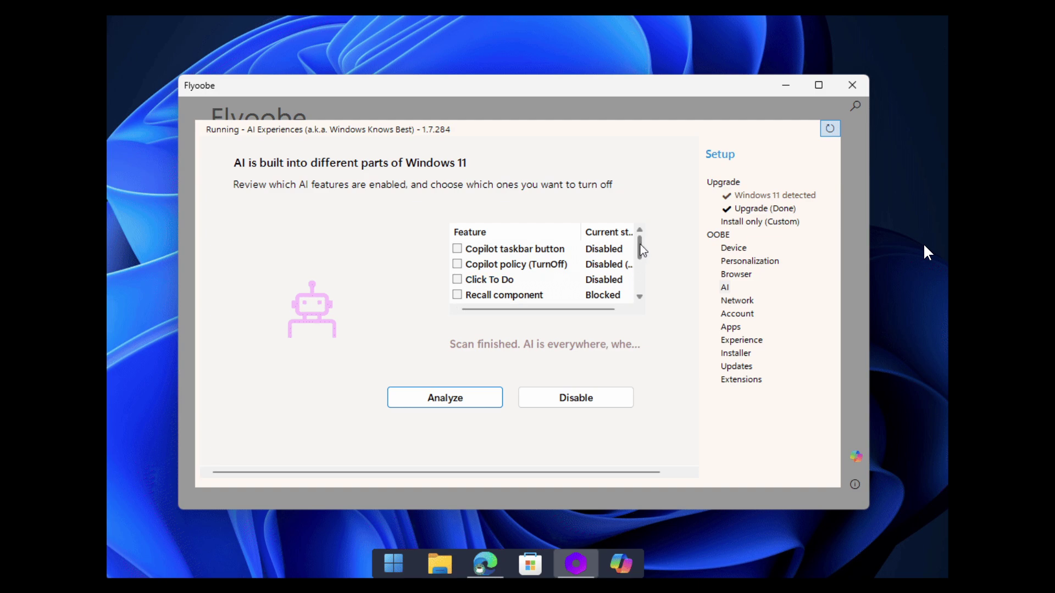
drag(641, 245, 642, 275)
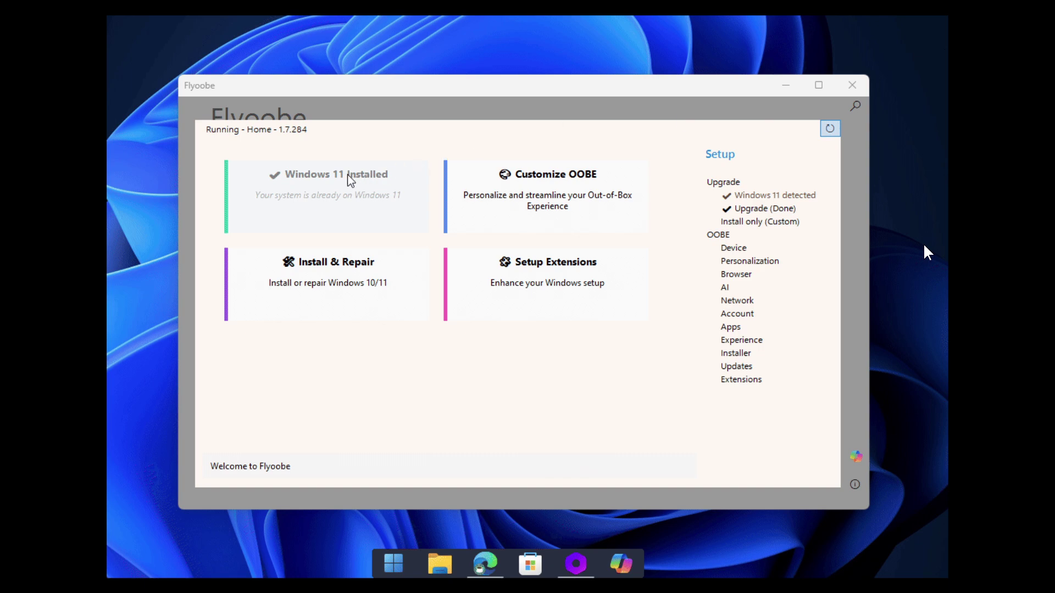
Step: Choose Keep Windows 10 secure until 2026 (Enroll in ESU) with -Local and Add -Proceed checked
click(772, 214)
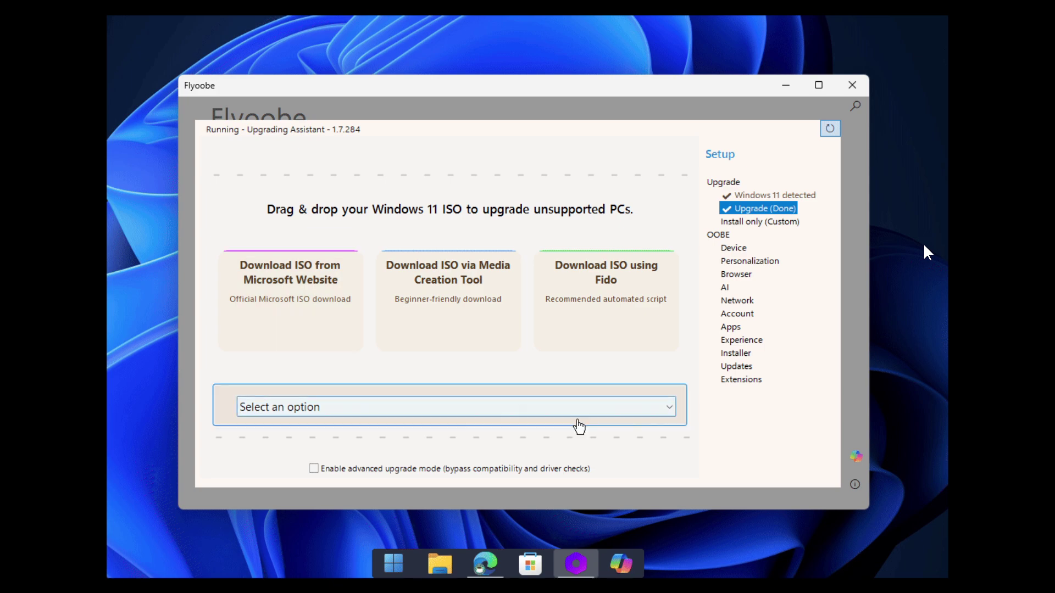
click(646, 410)
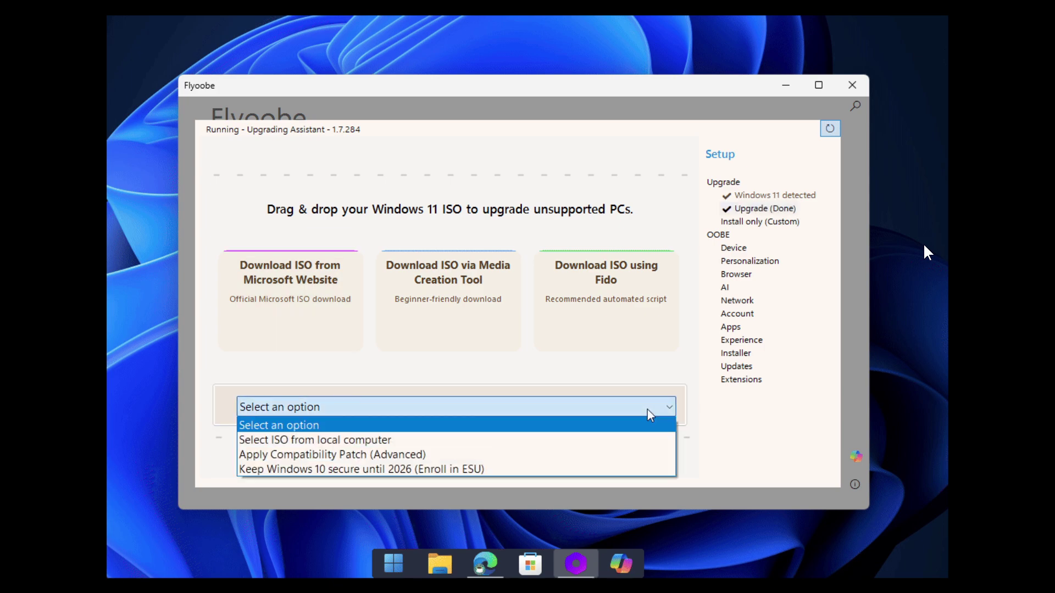
click(572, 468)
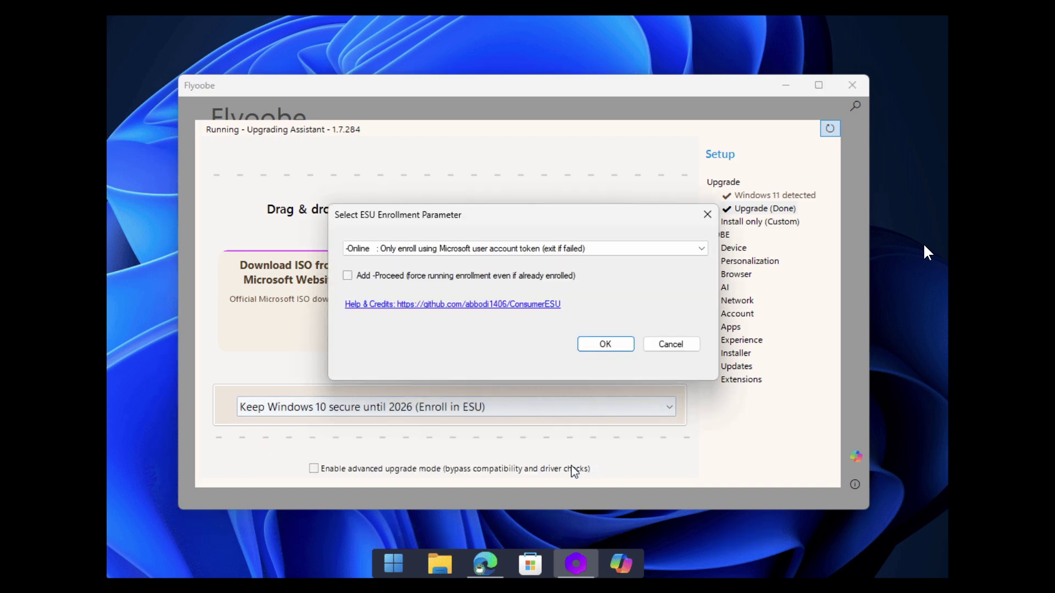
click(681, 250)
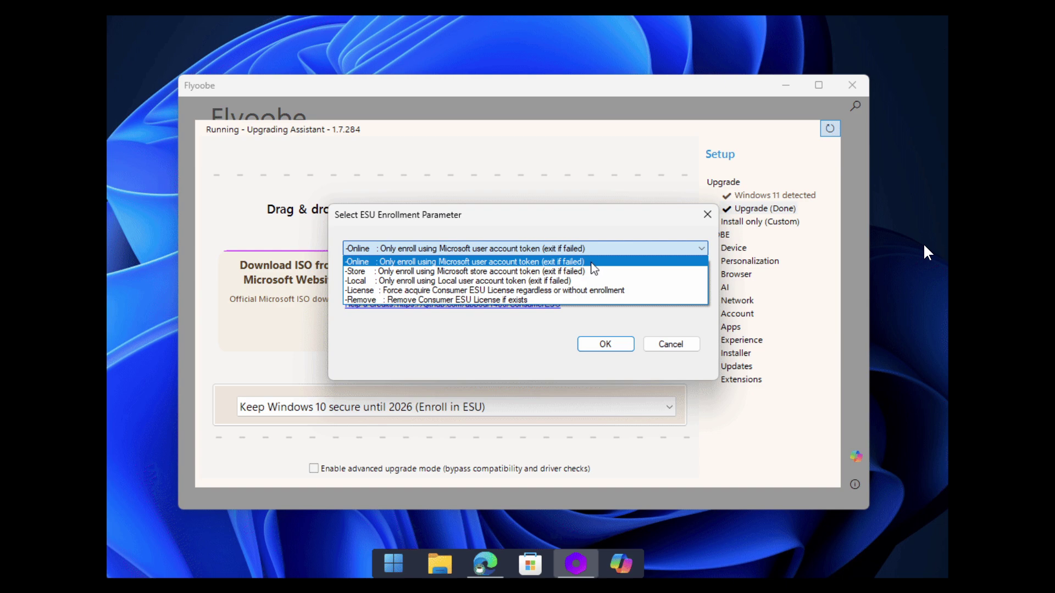
click(616, 282)
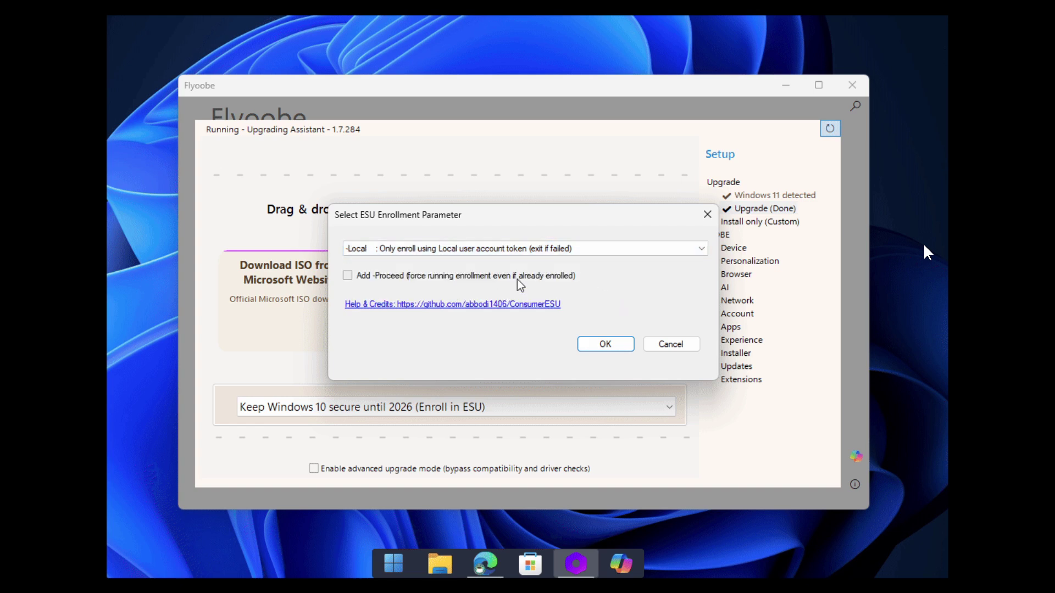
click(387, 278)
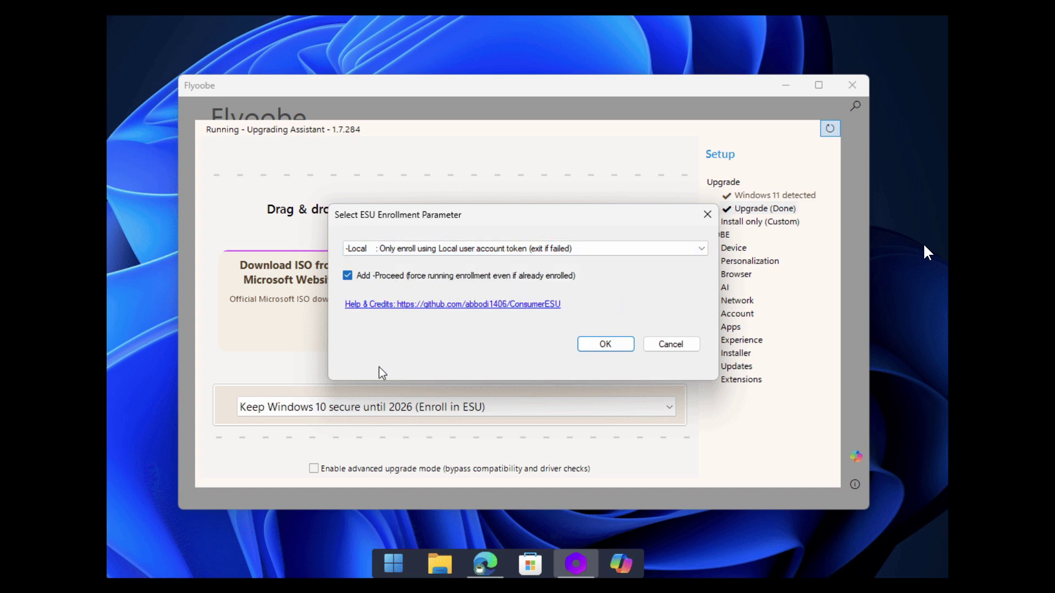